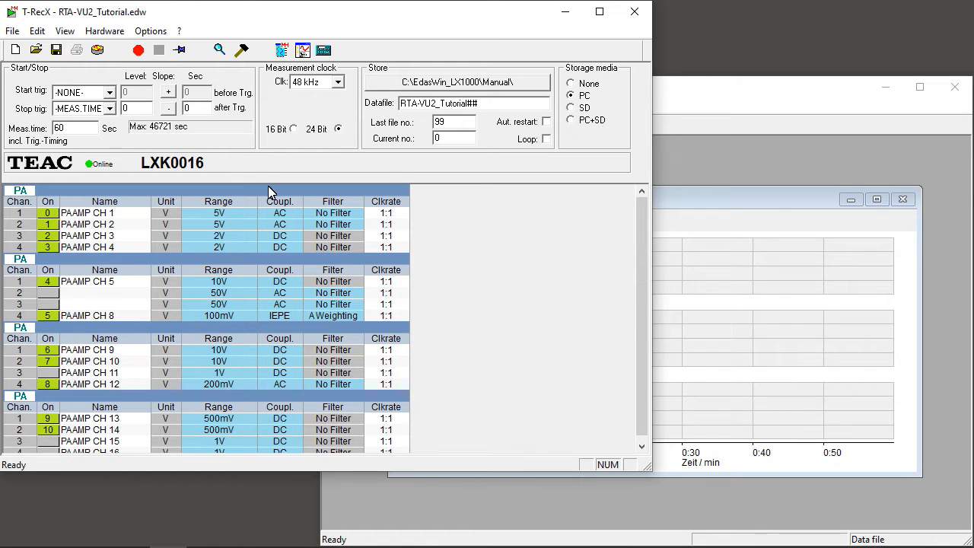
# - Switch from T-RecX to the RTA-VU2 visualisation program and delete all existing recorders
pyautogui.click(281, 55)
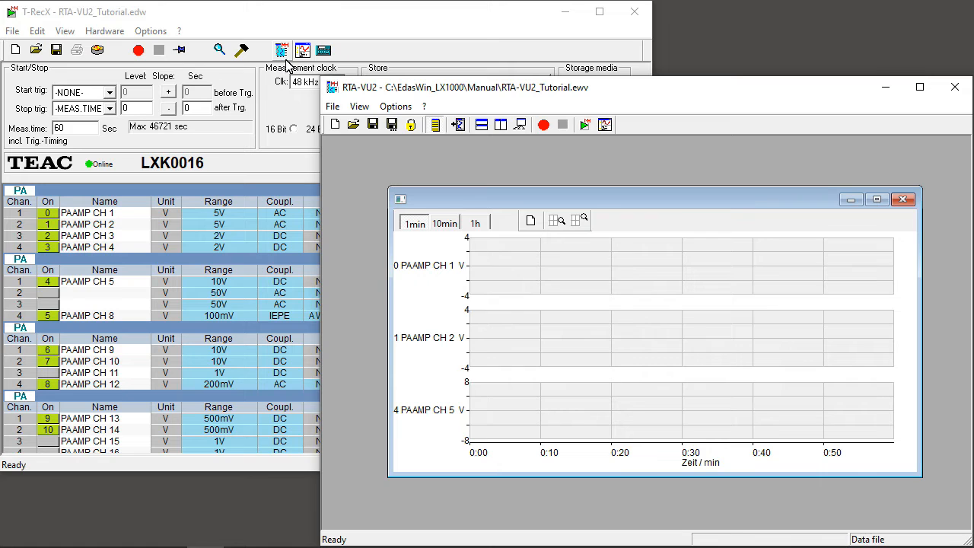
pyautogui.click(336, 127)
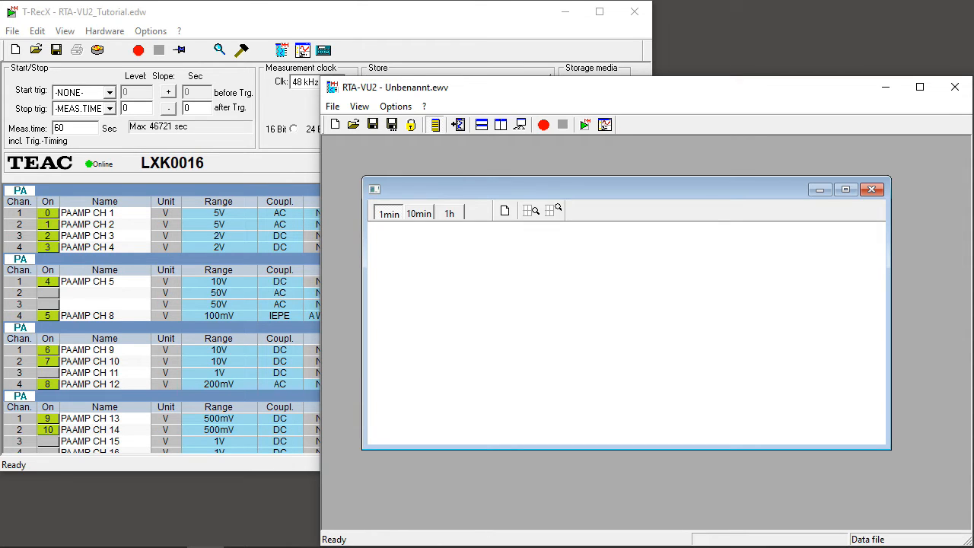
# - Bring the channel table beside the empty recorder window and toggle its display off and on
pyautogui.moveTo(2, 547); pyautogui.dragTo(171, 131)
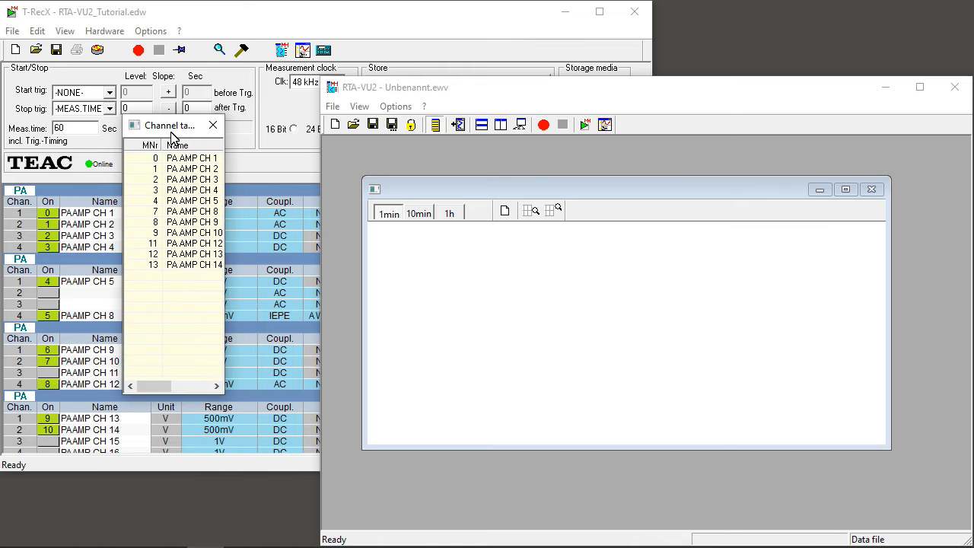
pyautogui.click(435, 127)
pyautogui.click(436, 129)
pyautogui.click(436, 129)
pyautogui.click(436, 129)
# - Plot PA AMP CH 1 and CH 2 in separate diagrams, overlay CH 3 on CH 2, and shrink and reposition the recorder window
pyautogui.click(194, 158)
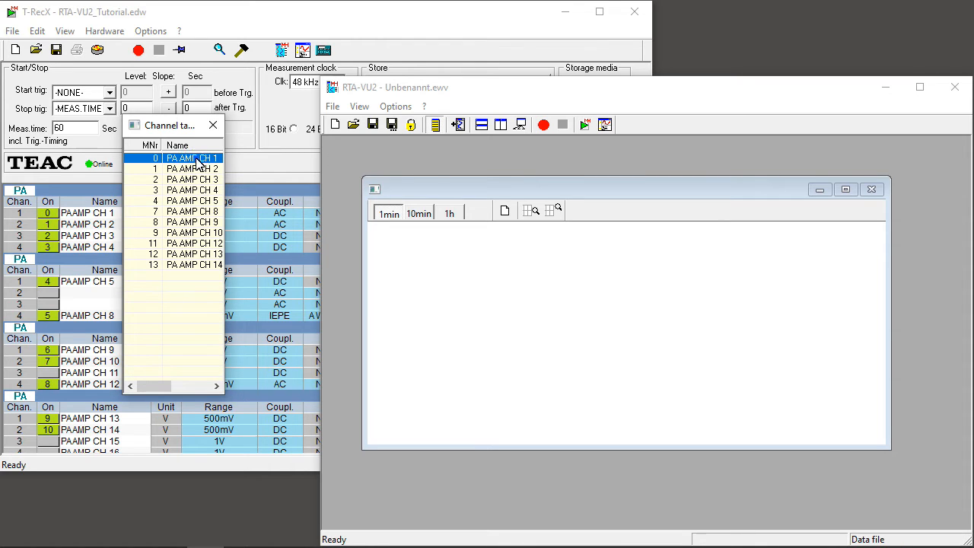
pyautogui.moveTo(455, 270); pyautogui.dragTo(455, 271)
pyautogui.moveTo(188, 169); pyautogui.dragTo(482, 416)
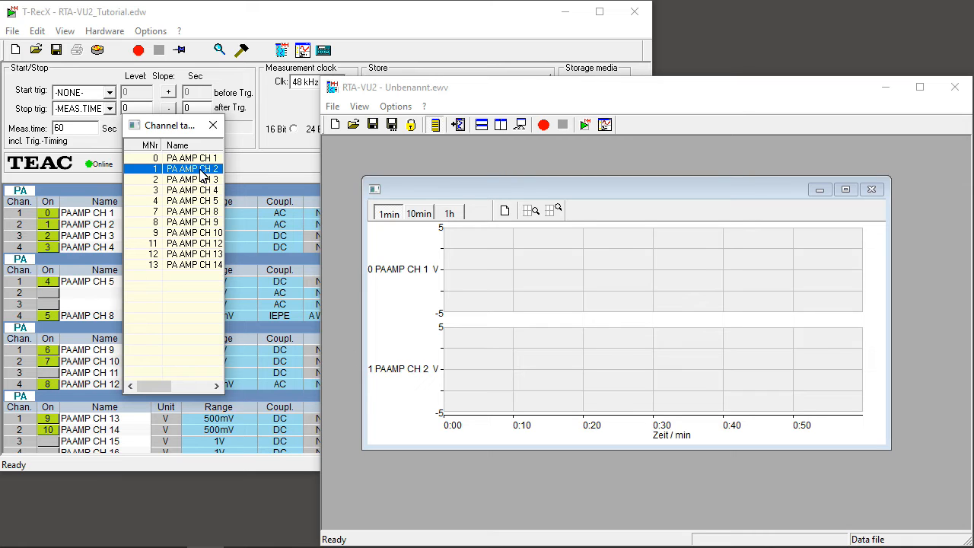
pyautogui.moveTo(201, 180)
pyautogui.mouseDown()
pyautogui.moveTo(479, 319)
pyautogui.moveTo(529, 378)
pyautogui.mouseUp()
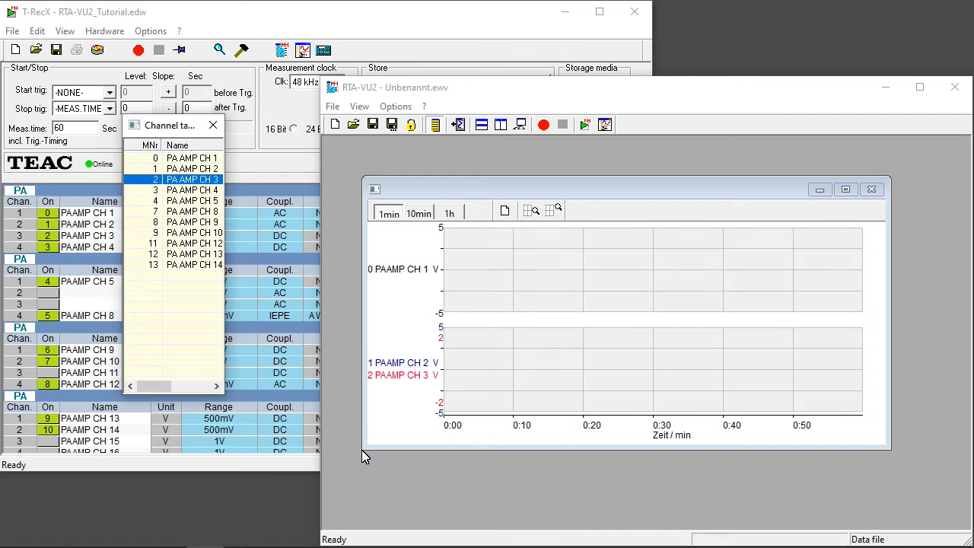
pyautogui.moveTo(362, 449); pyautogui.dragTo(543, 405)
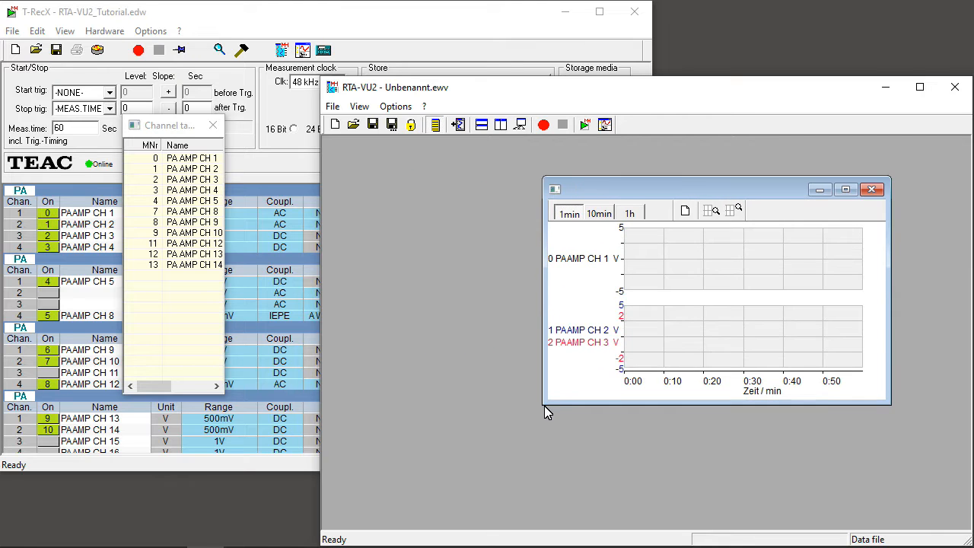
pyautogui.moveTo(726, 191); pyautogui.dragTo(698, 213)
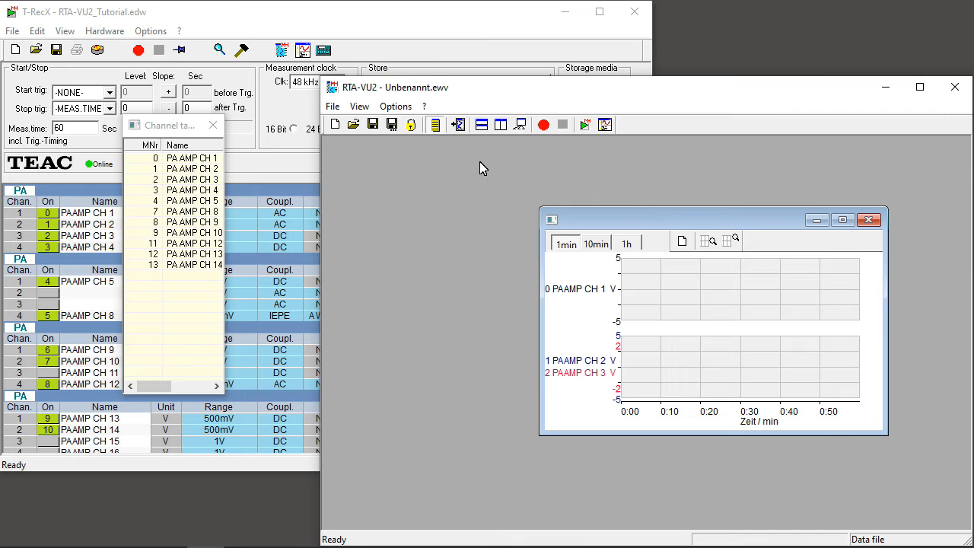
# - Add a Scope recorder and assign PA AMP CH 1 to it from the channel table
pyautogui.click(459, 126)
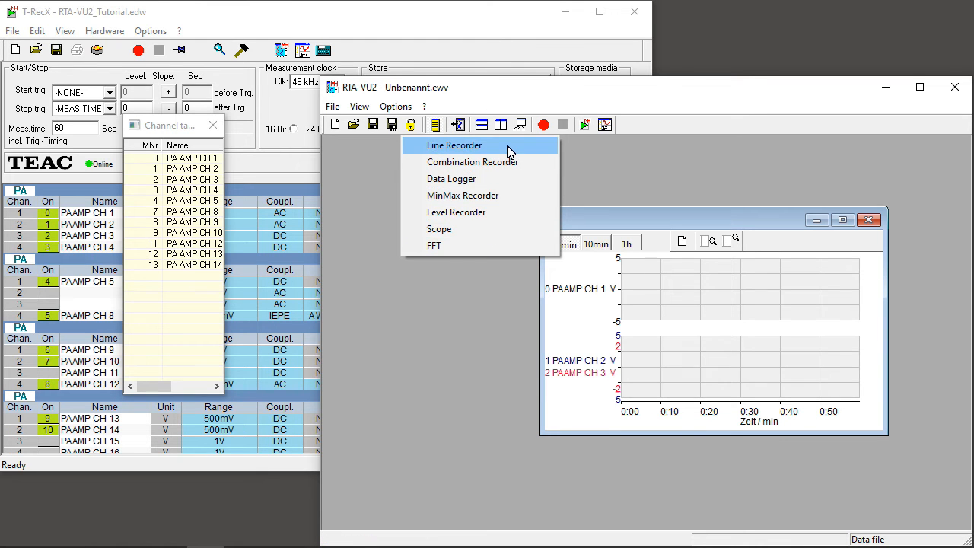
pyautogui.click(506, 233)
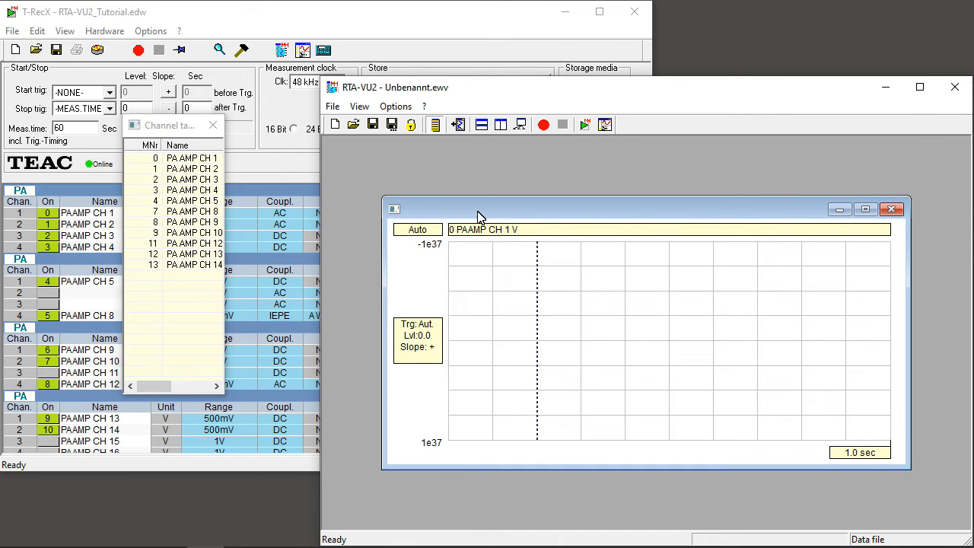
pyautogui.moveTo(196, 158); pyautogui.dragTo(548, 350)
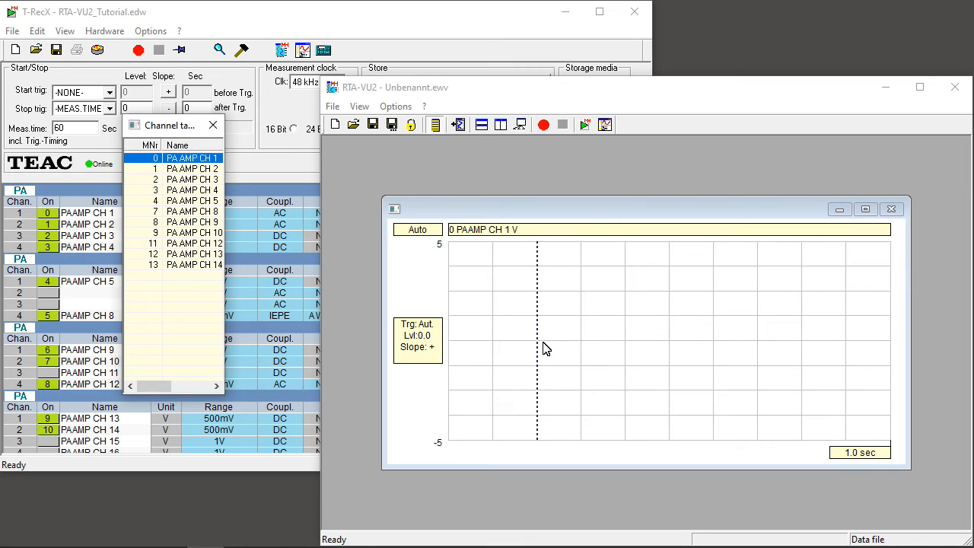
# - Arrange the two recorders one above the other and side by side, and cycle through them maximized
pyautogui.click(483, 129)
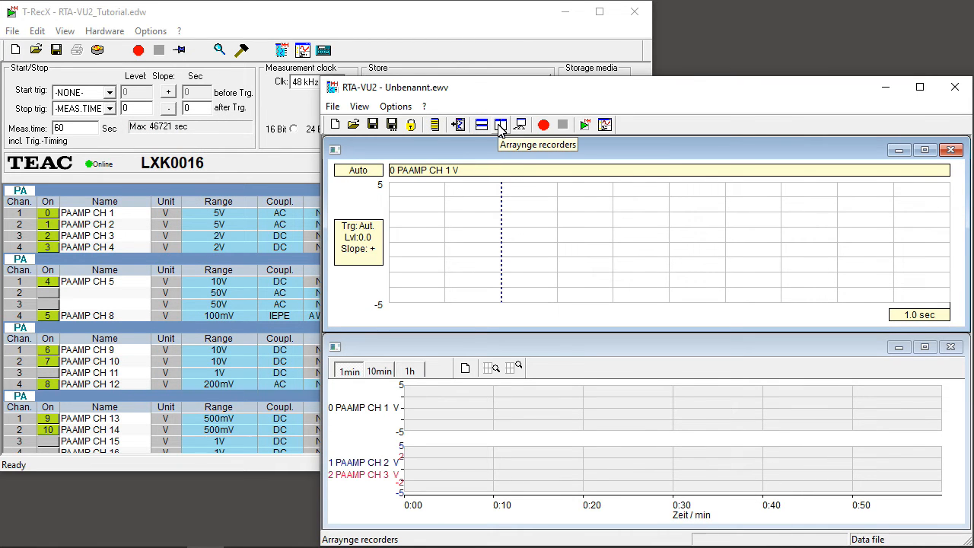
pyautogui.click(500, 126)
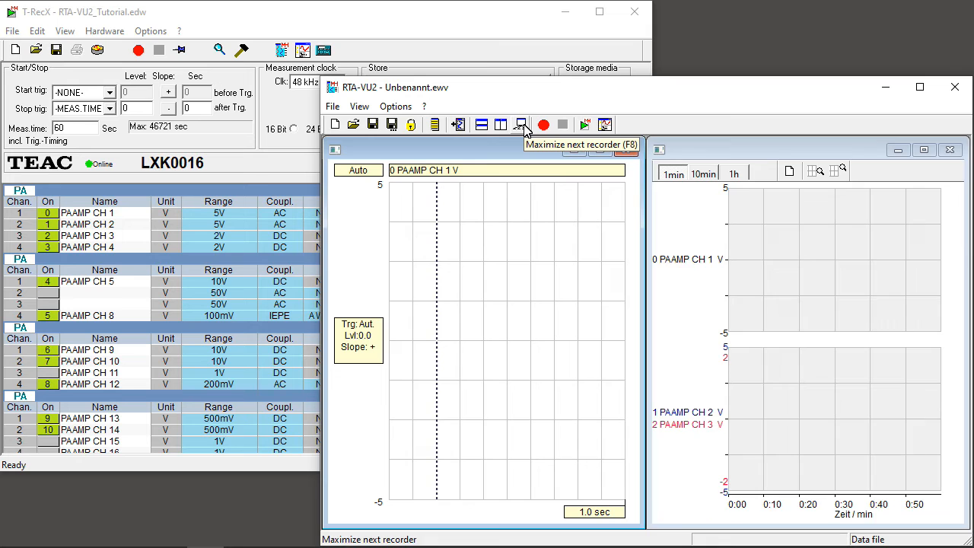
pyautogui.click(522, 125)
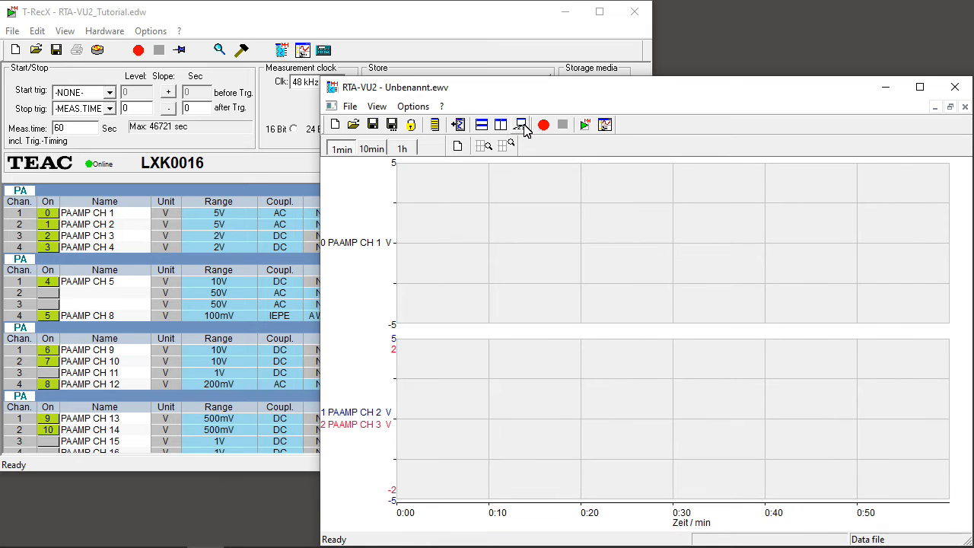
pyautogui.click(522, 125)
pyautogui.click(522, 126)
# - Open the setup file RTA-VU2.ewv from the Manual folder, discarding the changes to the untitled setup
pyautogui.click(357, 133)
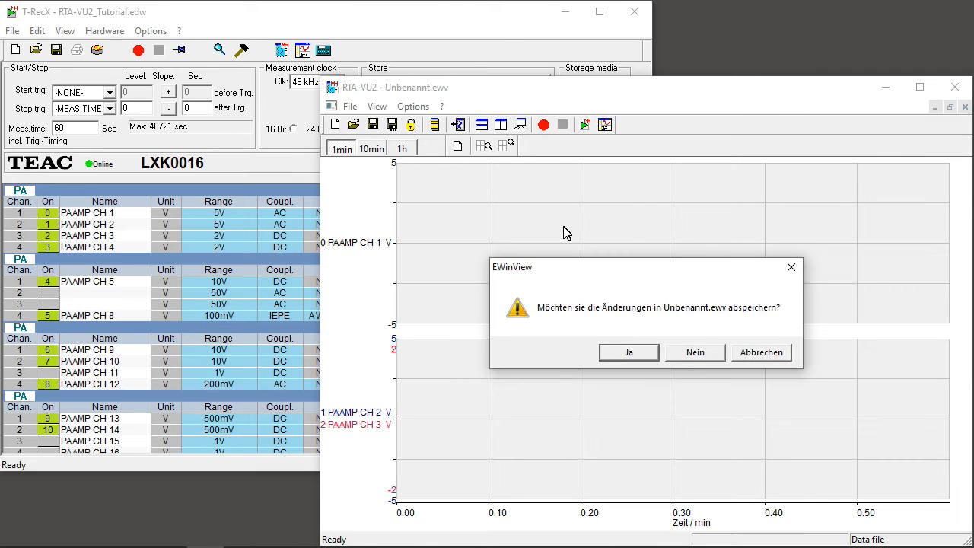
pyautogui.click(699, 354)
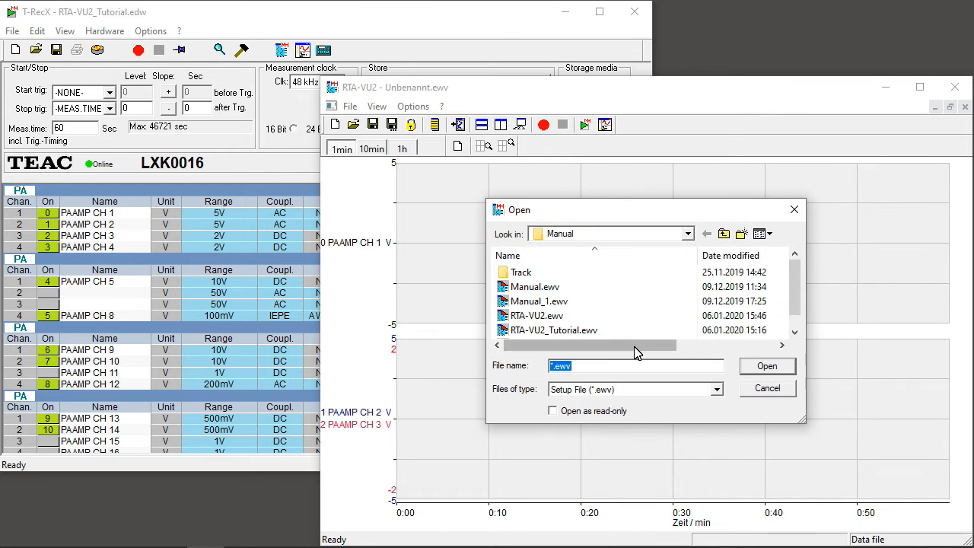
pyautogui.click(558, 317)
pyautogui.click(768, 368)
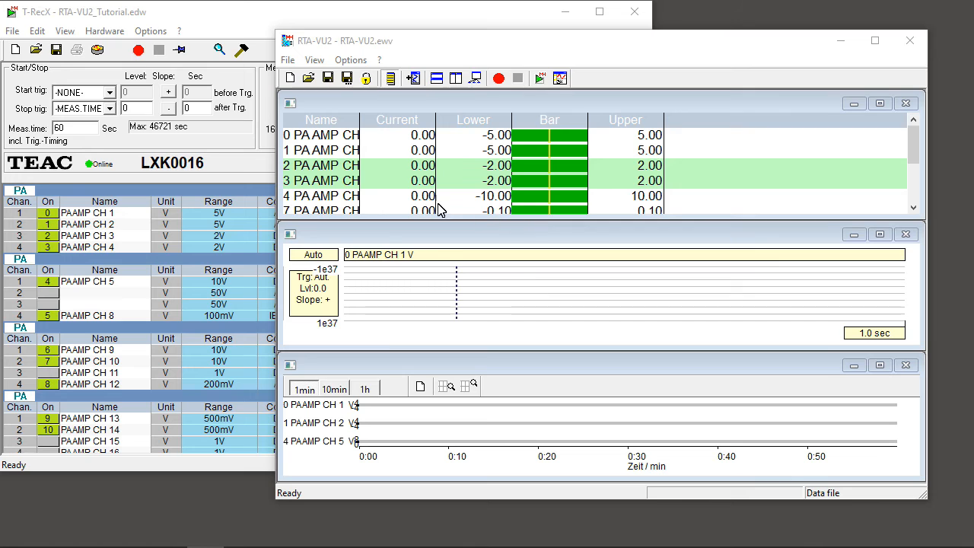
# - Save the setup file and view the option for saving it under another name without making a copy
pyautogui.click(336, 85)
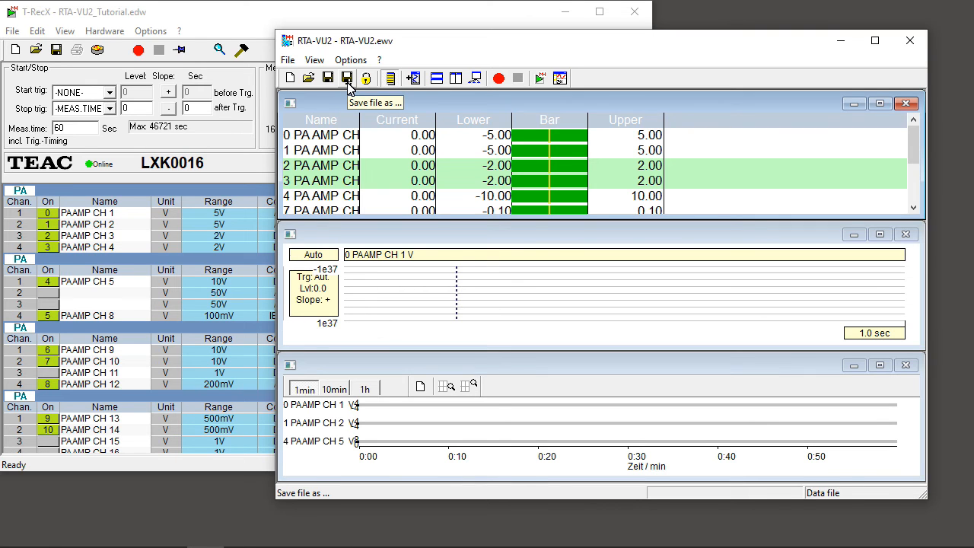
pyautogui.click(347, 80)
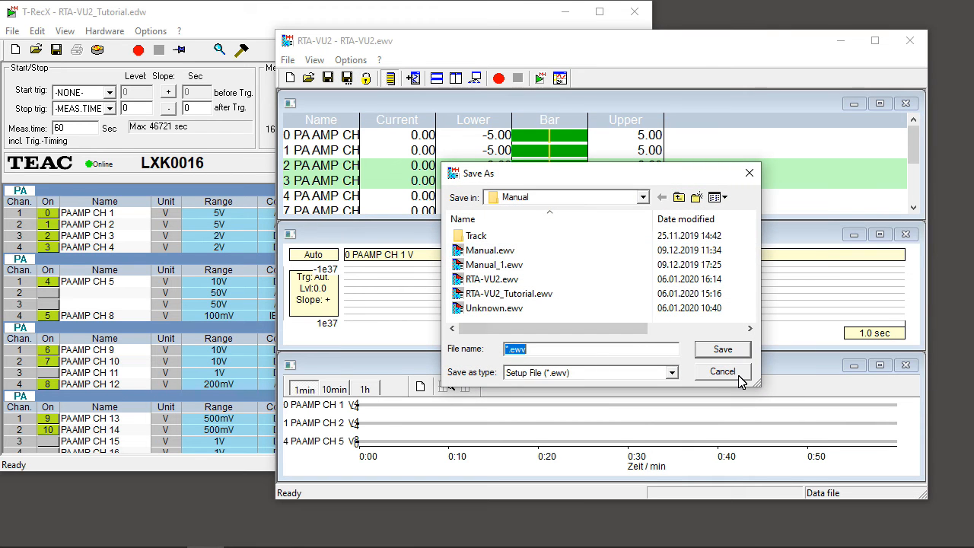
pyautogui.click(741, 376)
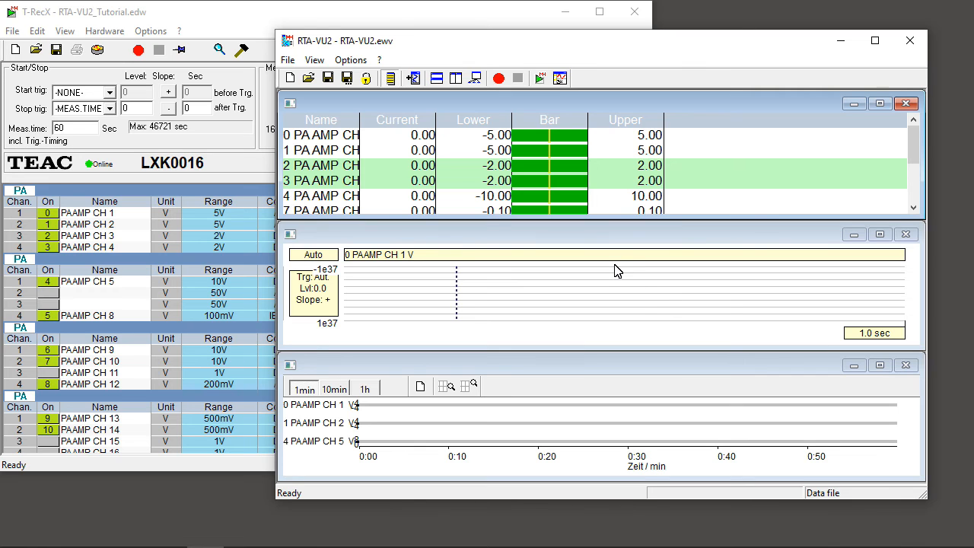
# - Lock the visualisation setup against changes and unlock it again
pyautogui.click(367, 79)
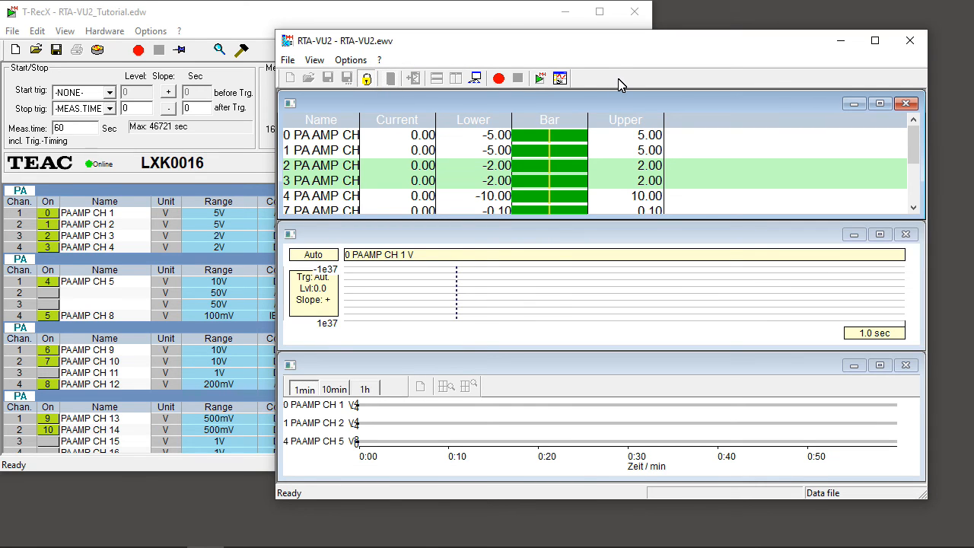
pyautogui.click(368, 79)
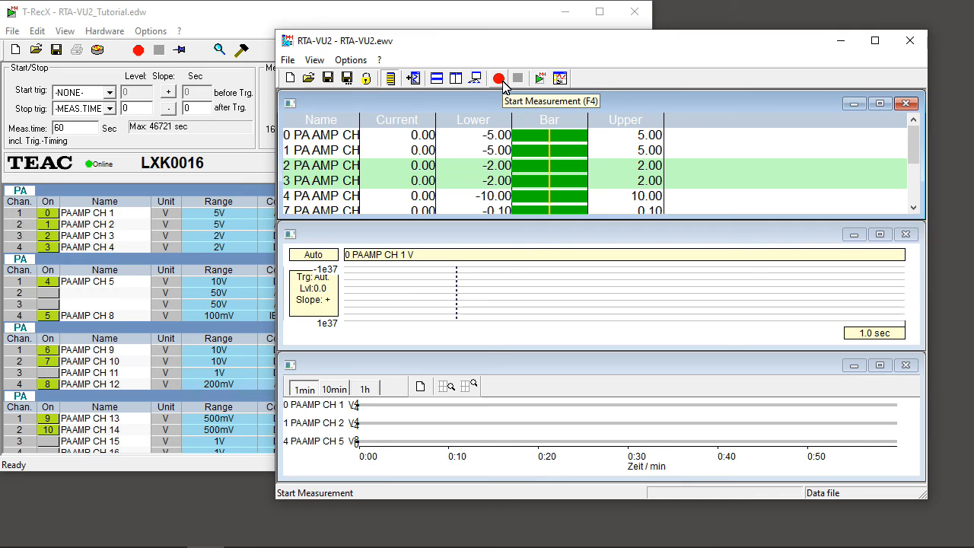
# - Start a measurement with live display in the recorders and stop it after a few seconds
pyautogui.click(500, 80)
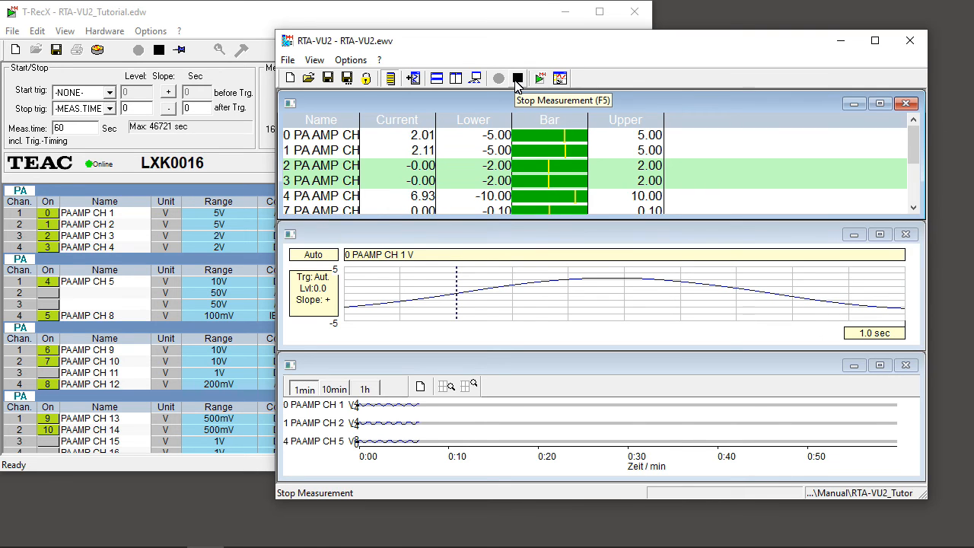
pyautogui.click(517, 79)
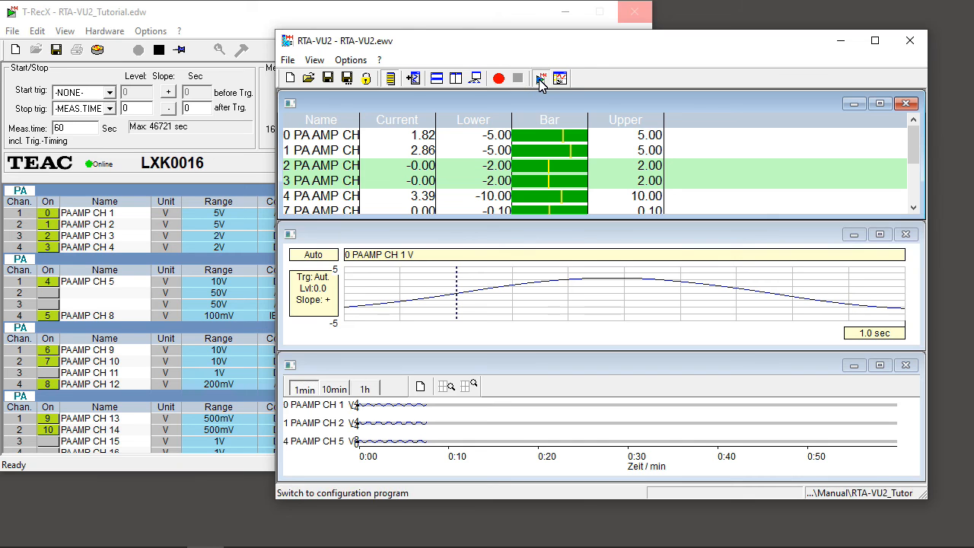
# - Switch to the T-RecX configuration program and back to the RTA-VU2 visualisation
pyautogui.click(540, 79)
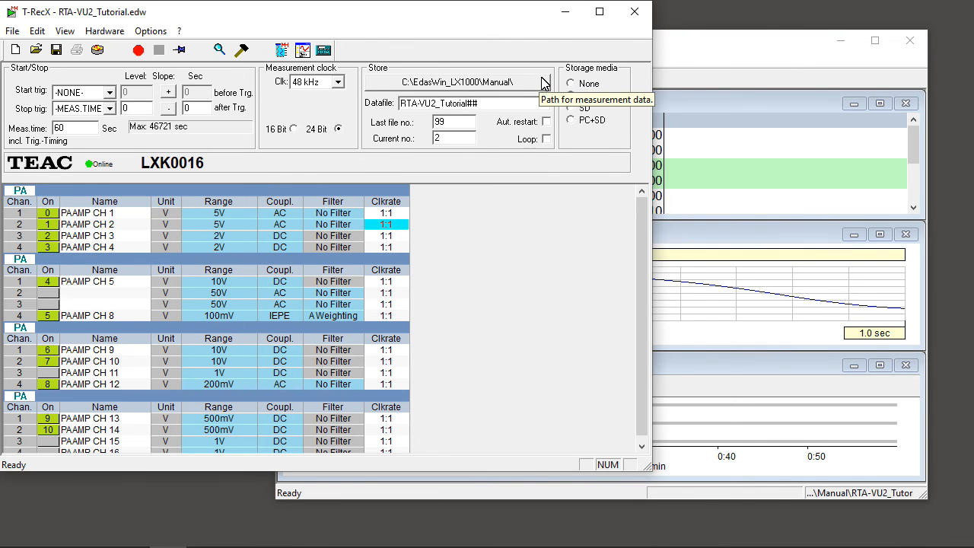
pyautogui.click(282, 49)
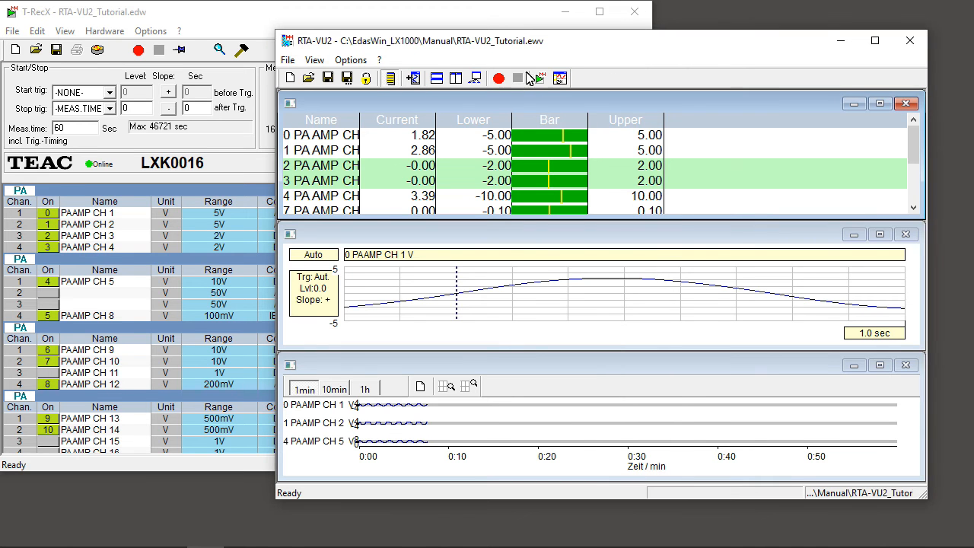
# - Open the recorded measurement in T-Mat and plot PA AMP CH 1, CH 2 and CH 3 on the analysis sheet
pyautogui.click(563, 79)
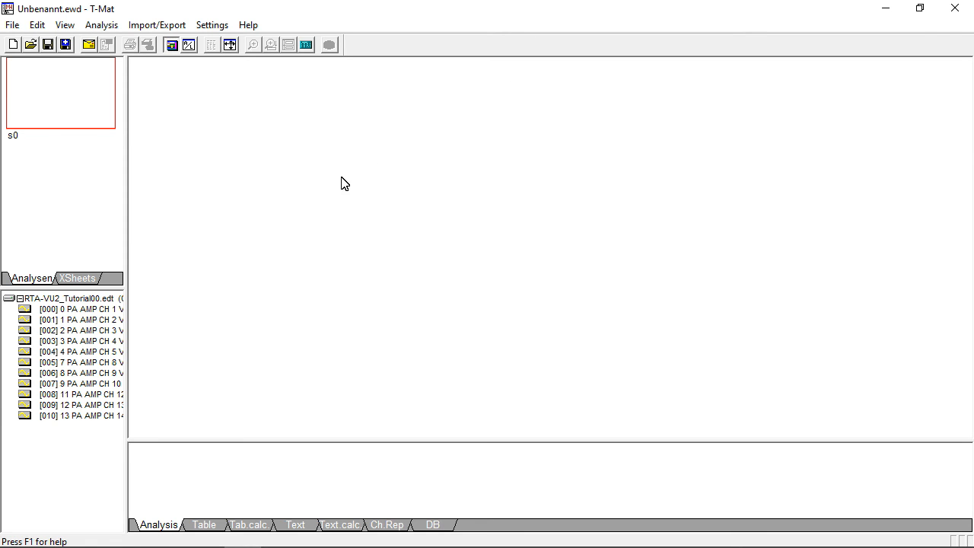
pyautogui.doubleClick(113, 310)
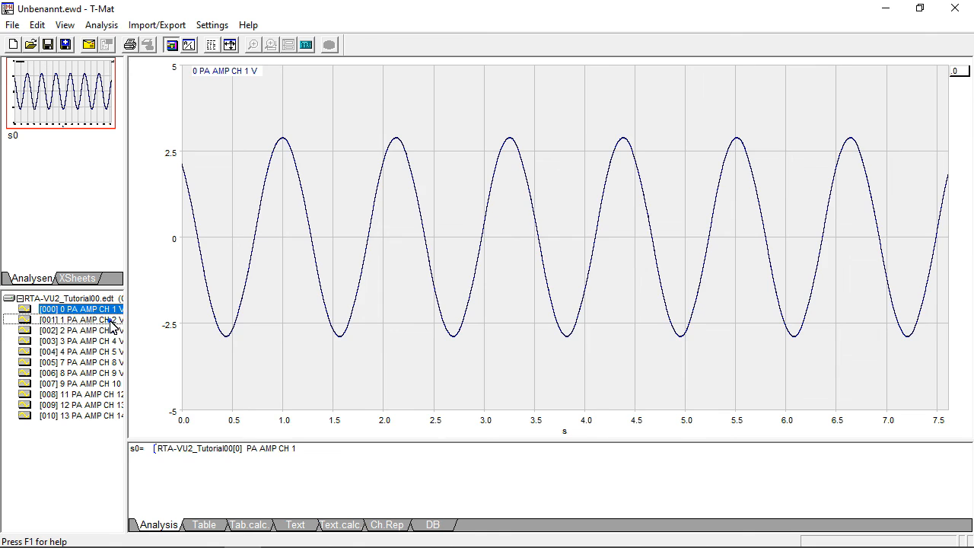
pyautogui.doubleClick(111, 321)
pyautogui.doubleClick(110, 330)
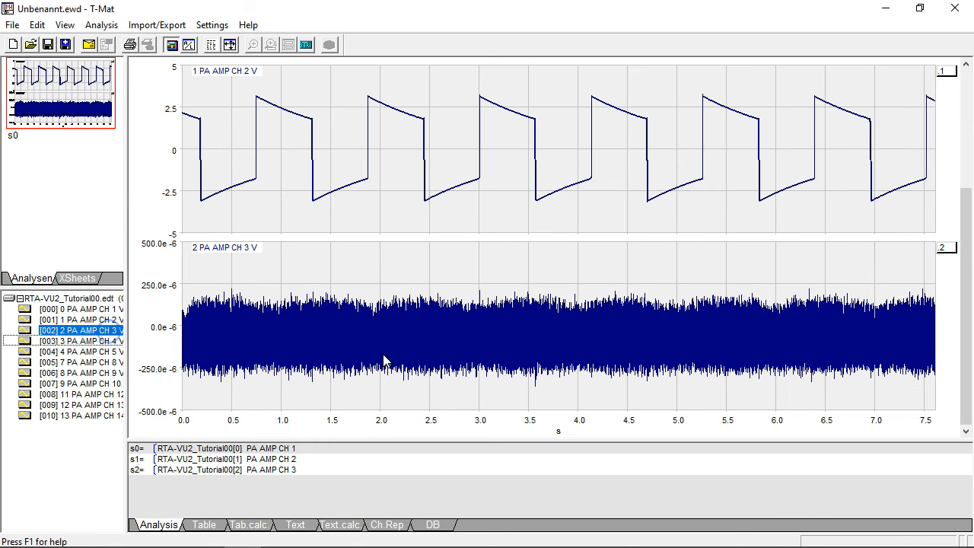